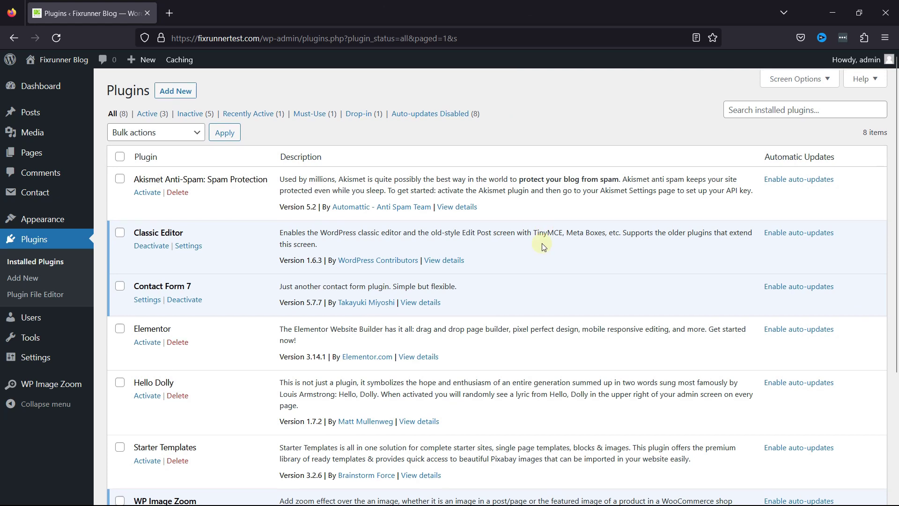
scroll(542, 243, "down", 3)
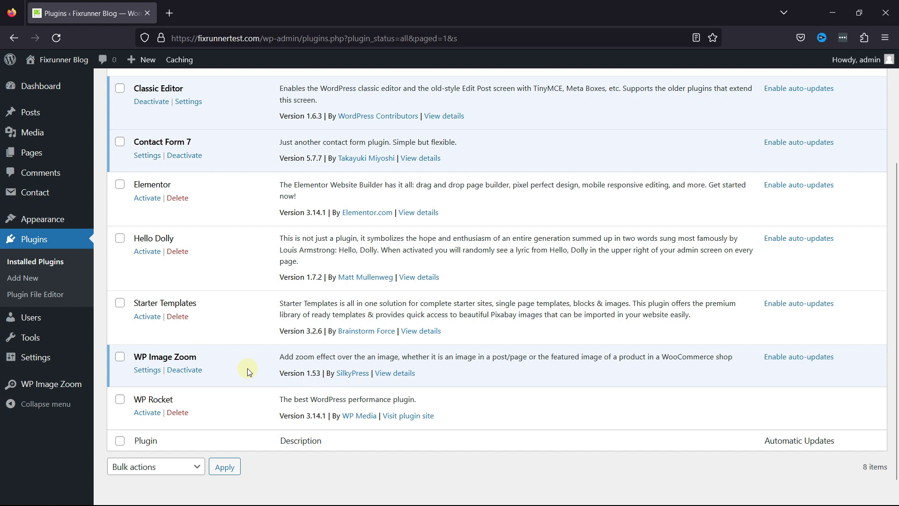
scroll(247, 368, "up", 1)
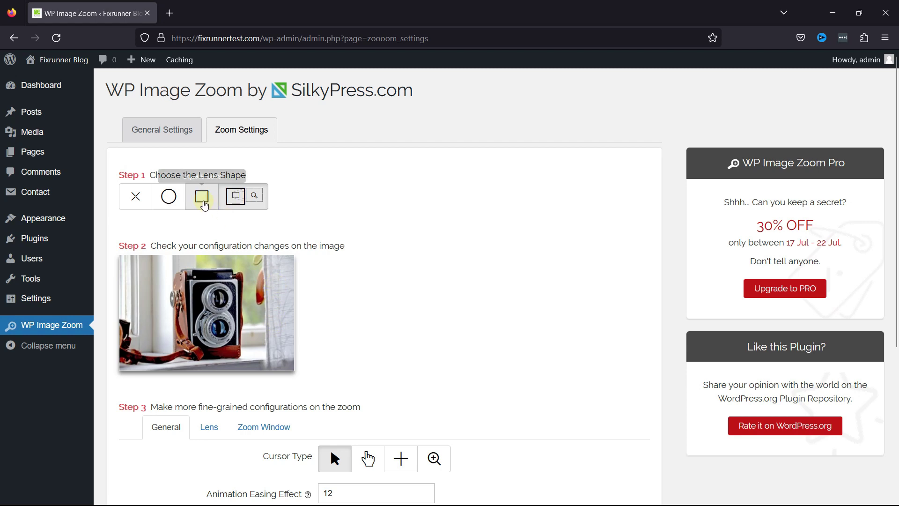
Preview the Circle and Square lens shapes, then keep the Lens + Zoom Window shape
left_click(167, 196)
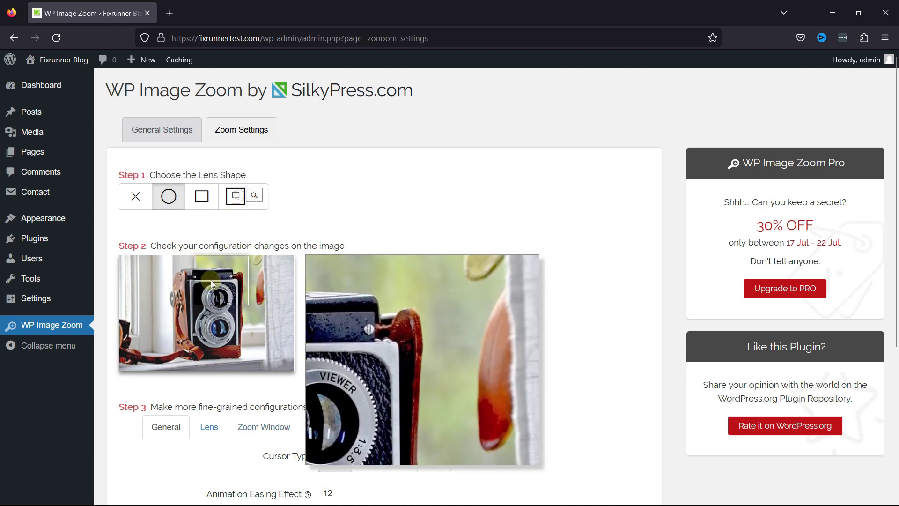
left_click(241, 203)
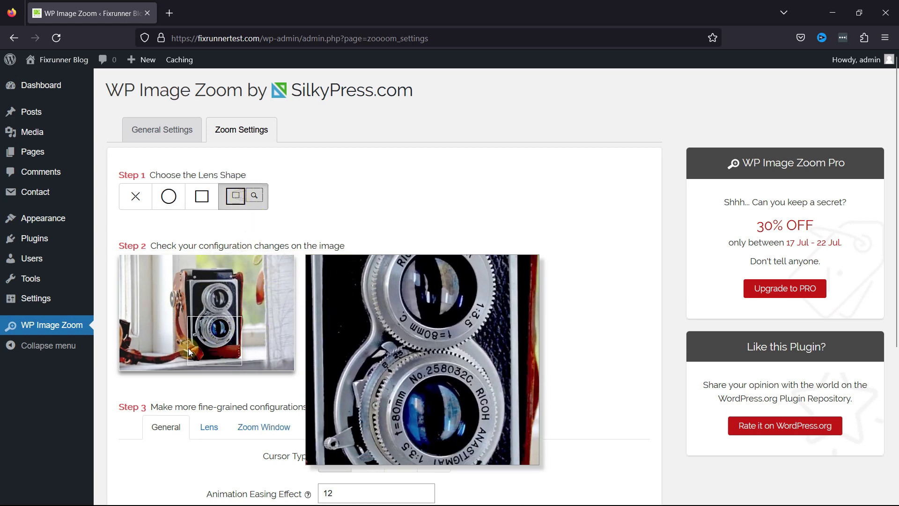
left_click(205, 206)
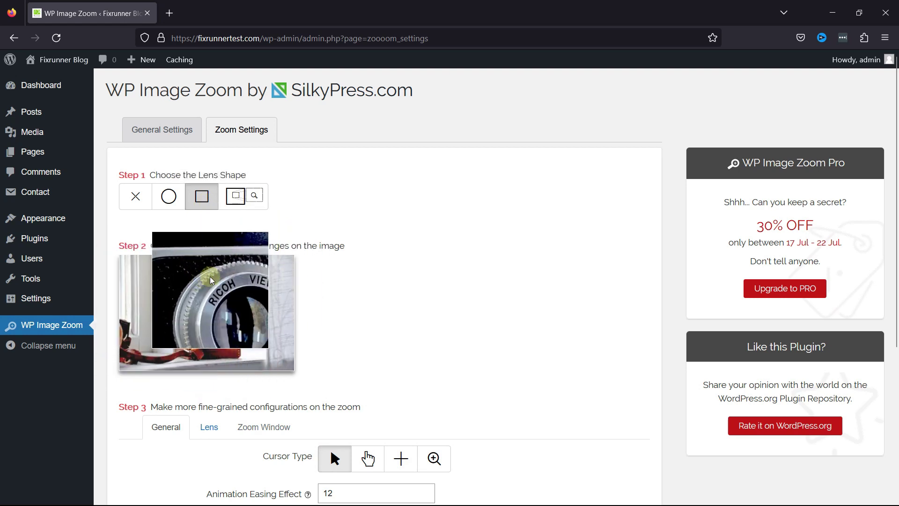
left_click(169, 196)
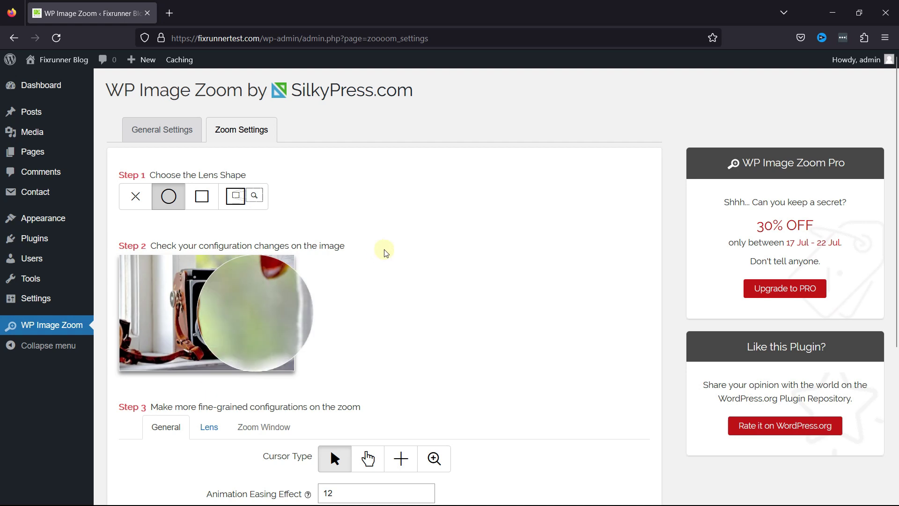
left_click(236, 195)
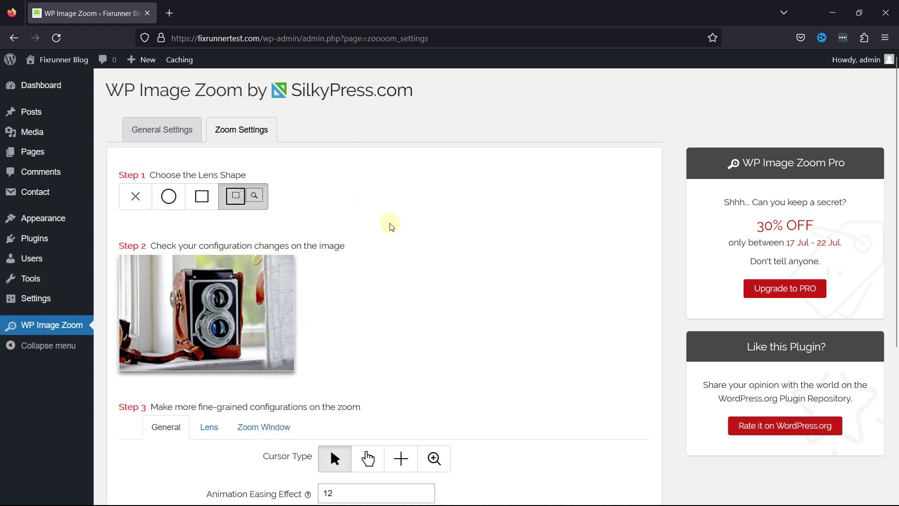
Set Cursor Type to Zoom (magnifying glass) after trying the hand and crosshair cursors
scroll(391, 227, "down", 5)
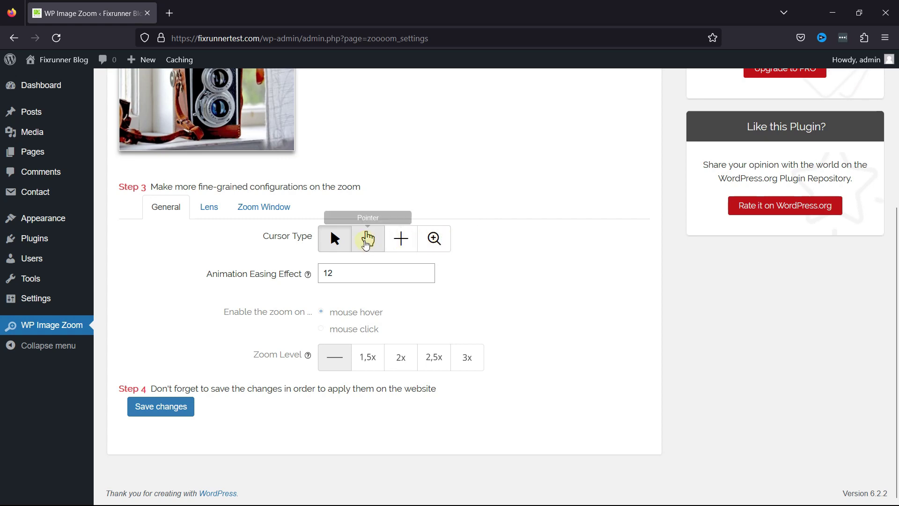
left_click(364, 239)
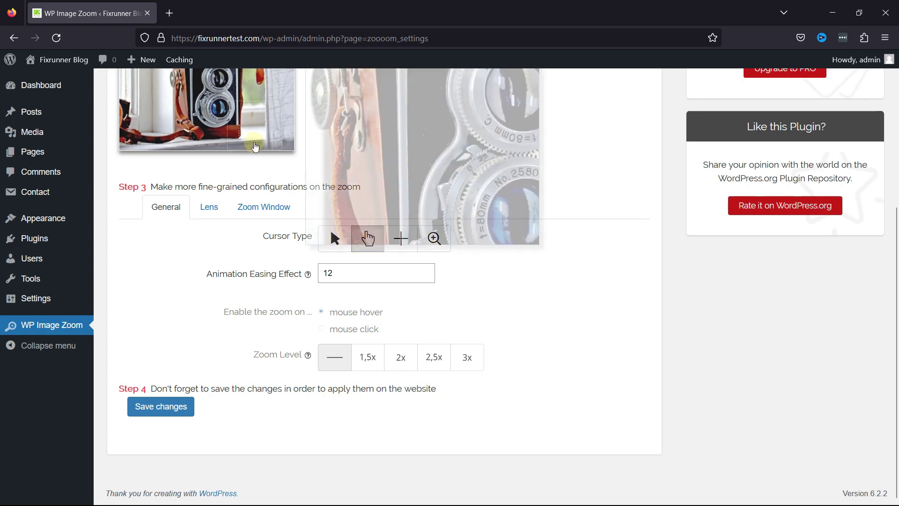
left_click(396, 249)
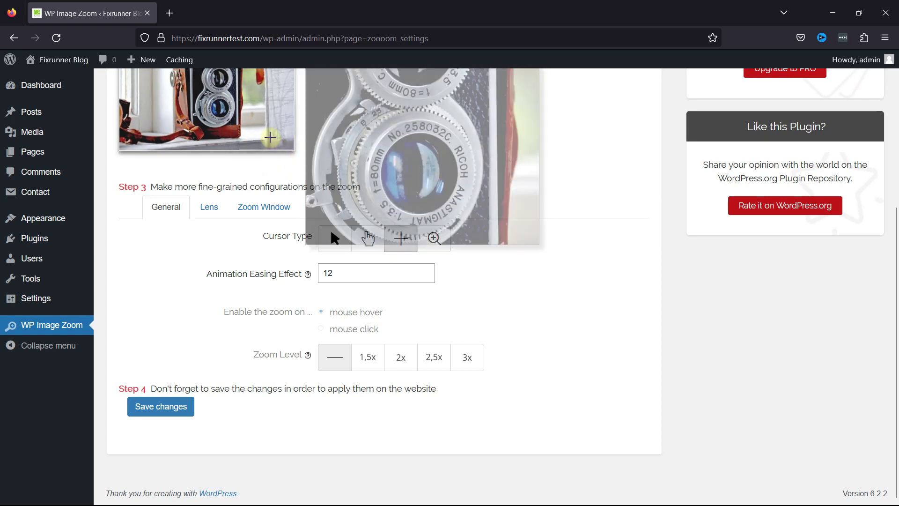
left_click(434, 238)
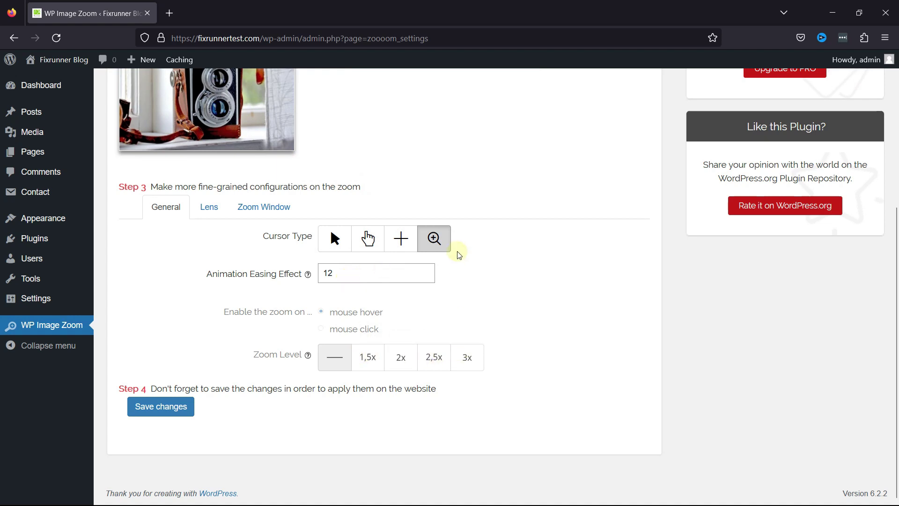
Review the Lens and Zoom Window tabs, then save the zoom settings
left_click(208, 206)
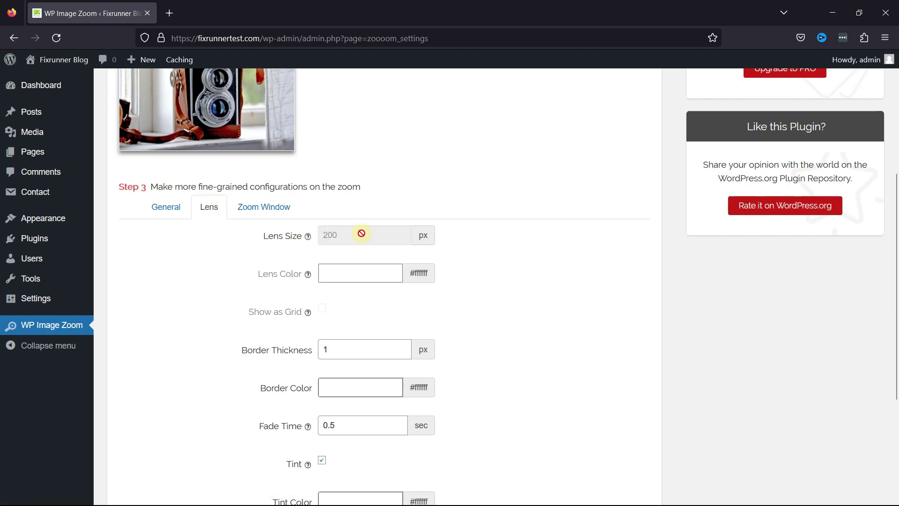
scroll(396, 319, "down", 3)
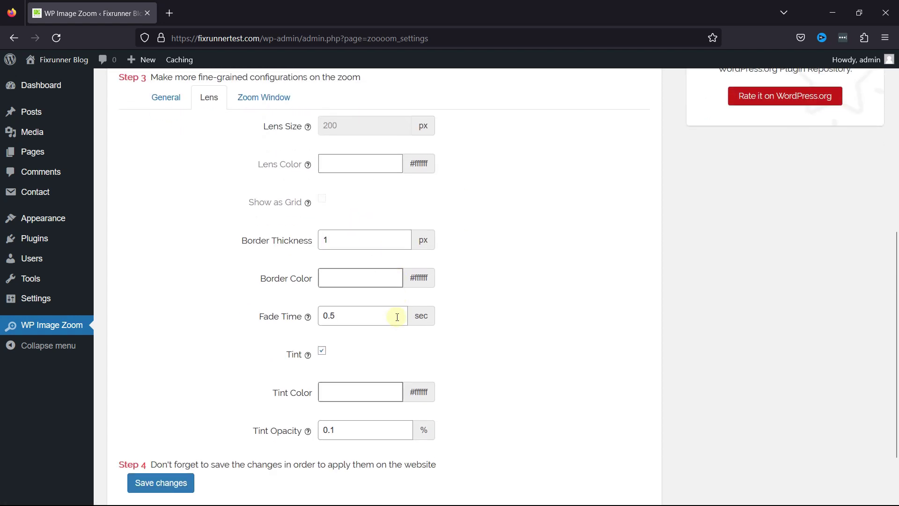
scroll(396, 318, "up", 2)
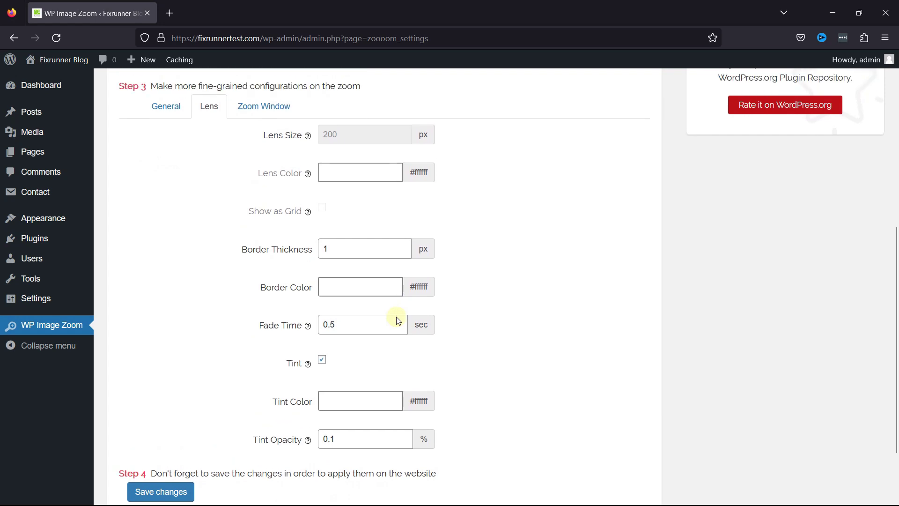
left_click(274, 170)
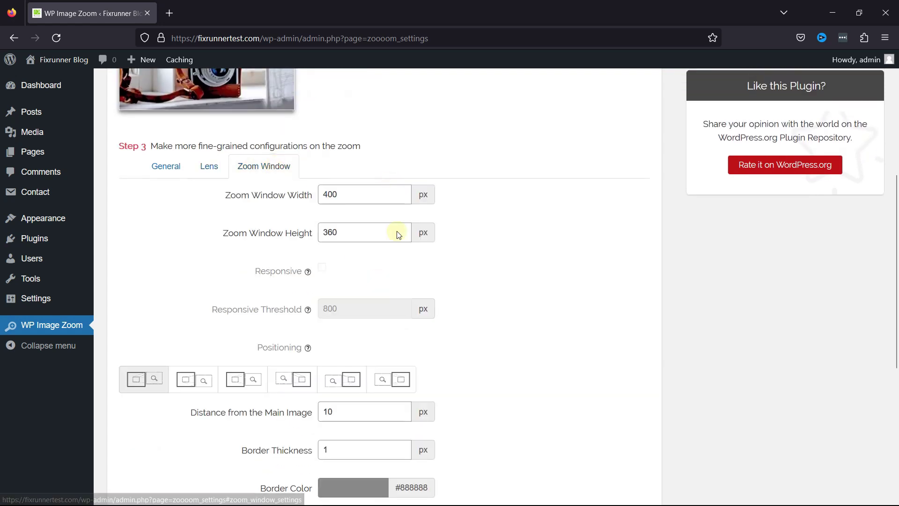
scroll(408, 356, "down", 2)
scroll(408, 356, "down", 3)
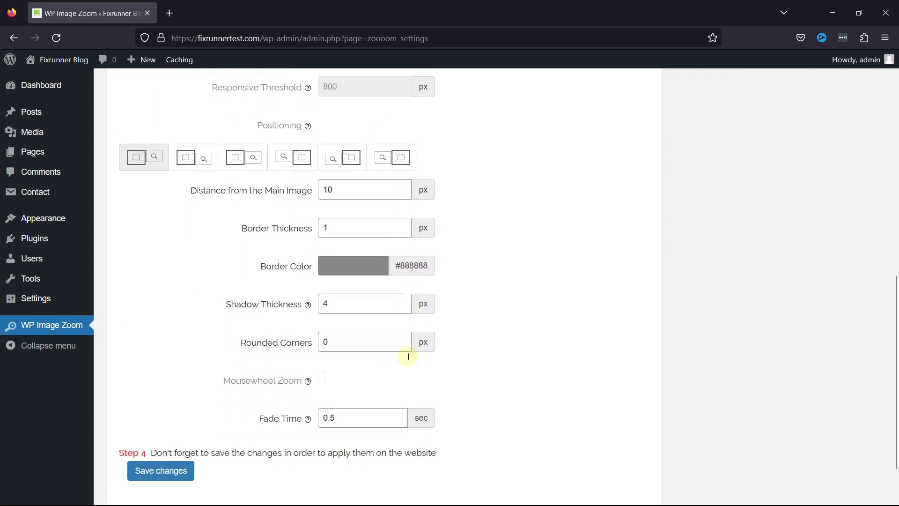
left_click(166, 469)
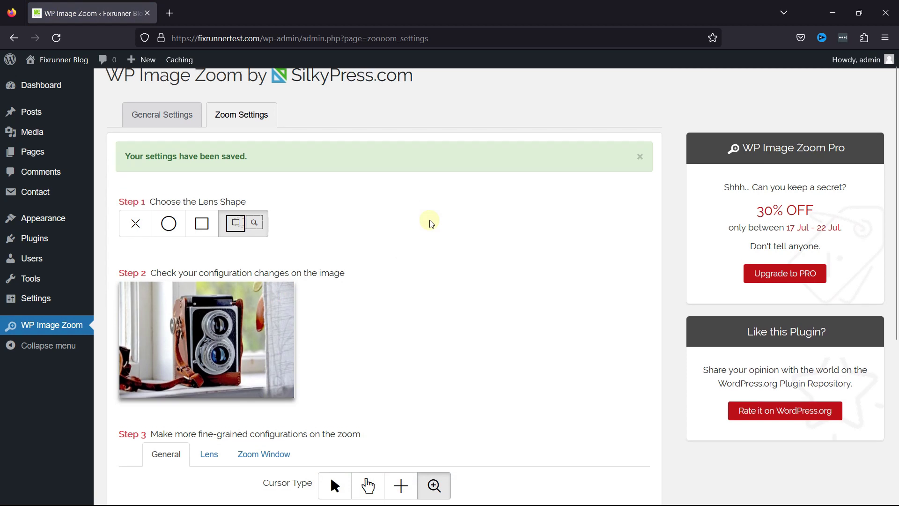
Go to the General Settings tab and review its WooCommerce zoom and thumbnail exchange options
left_click(189, 140)
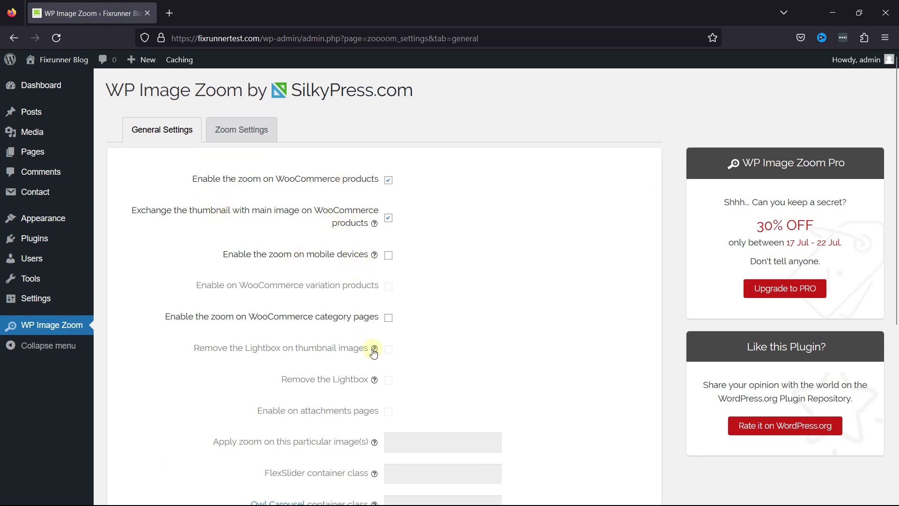
scroll(374, 352, "down", 5)
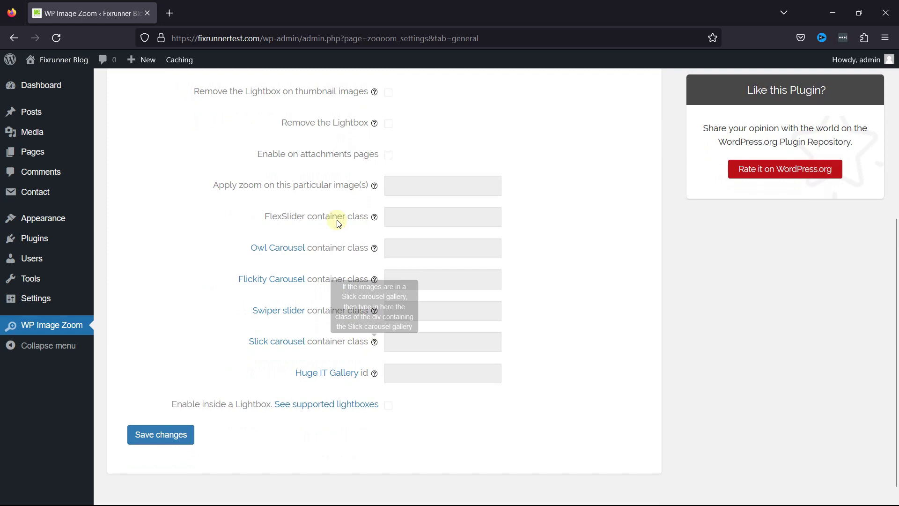
scroll(326, 307, "up", 3)
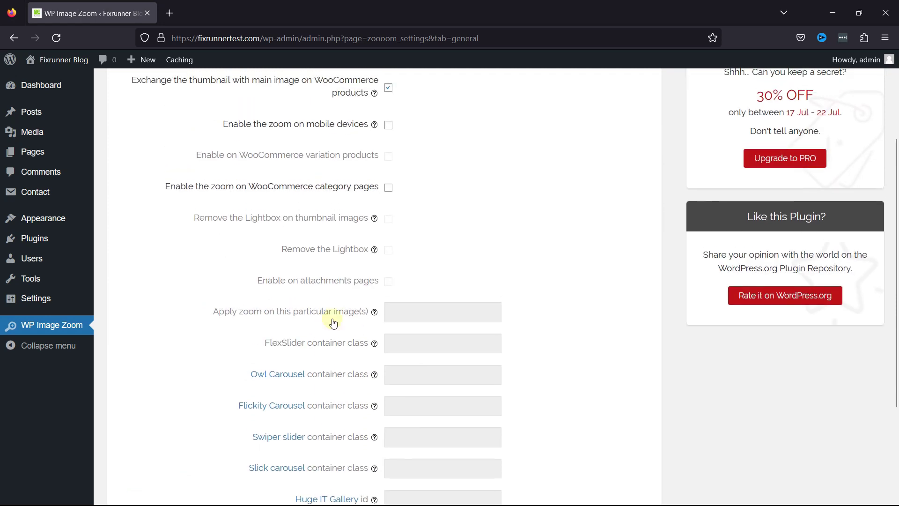
scroll(513, 193, "down", 3)
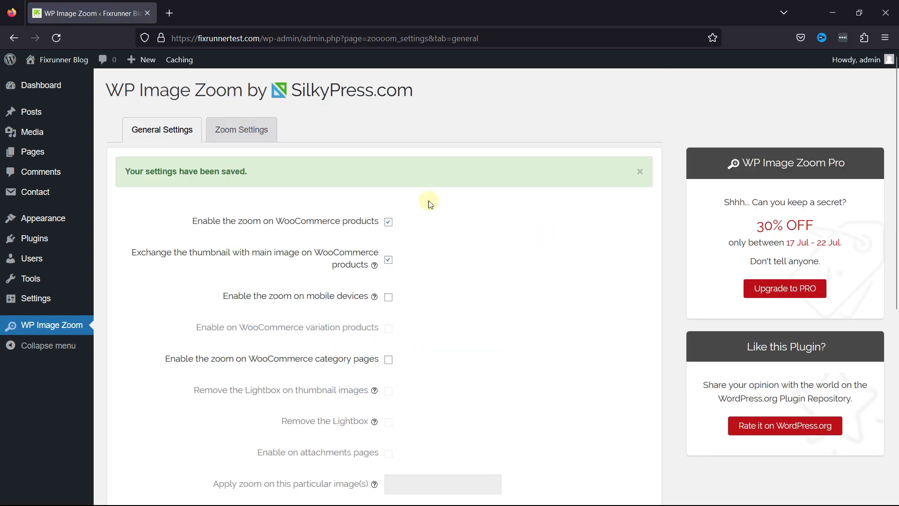
Open the Facebook Debugger post in the block editor
mouse_move(56, 112)
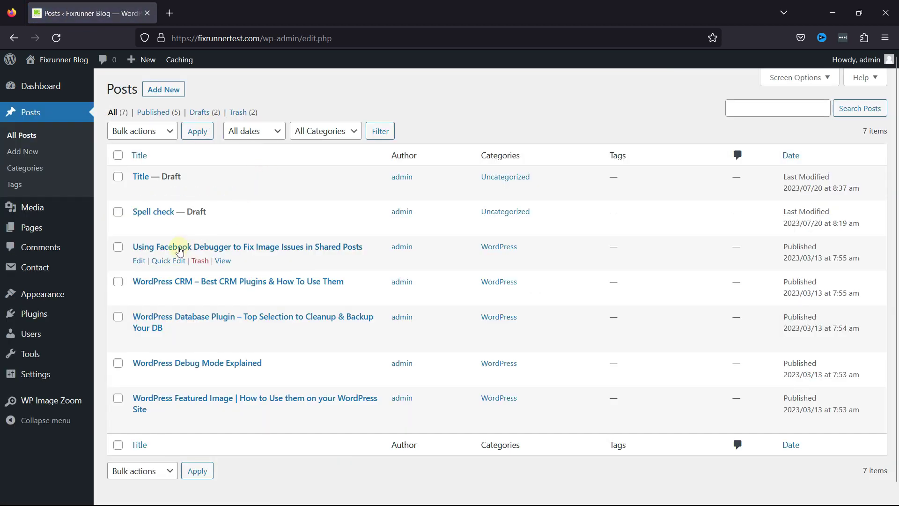
left_click(139, 260)
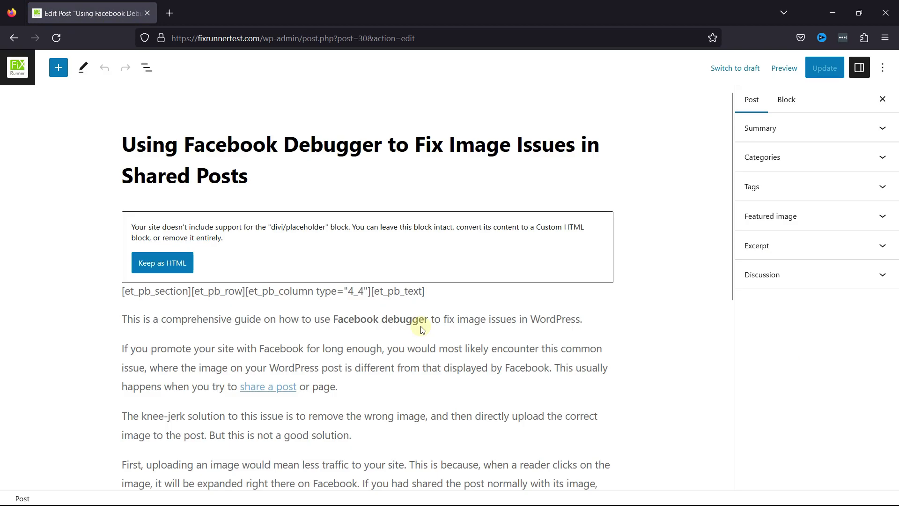
scroll(423, 330, "down", 3)
Add an empty Image block after the shortcode text at the post's end
left_click(367, 232)
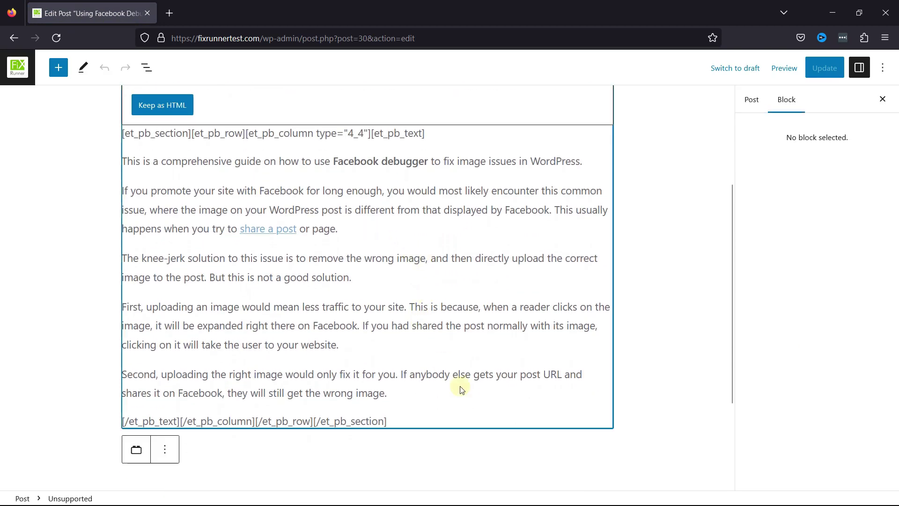
scroll(460, 387, "down", 3)
left_click(434, 373)
left_click(595, 314)
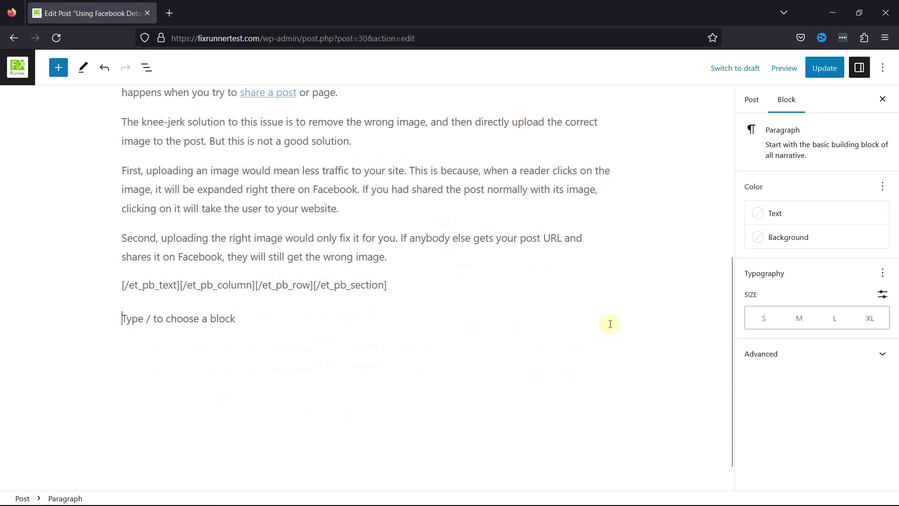
left_click(606, 316)
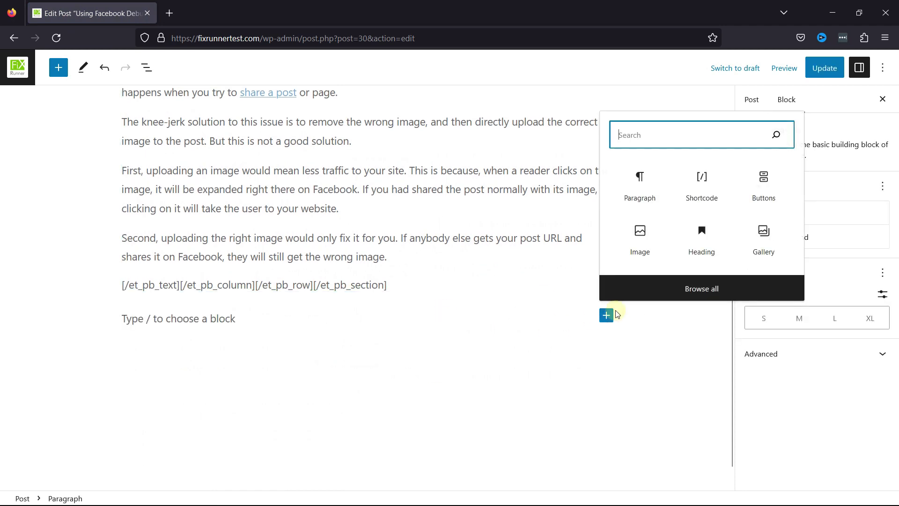
left_click(640, 242)
Insert the first sunset photo (1000 × 1000) from the Media Library into the Image block
left_click(153, 390)
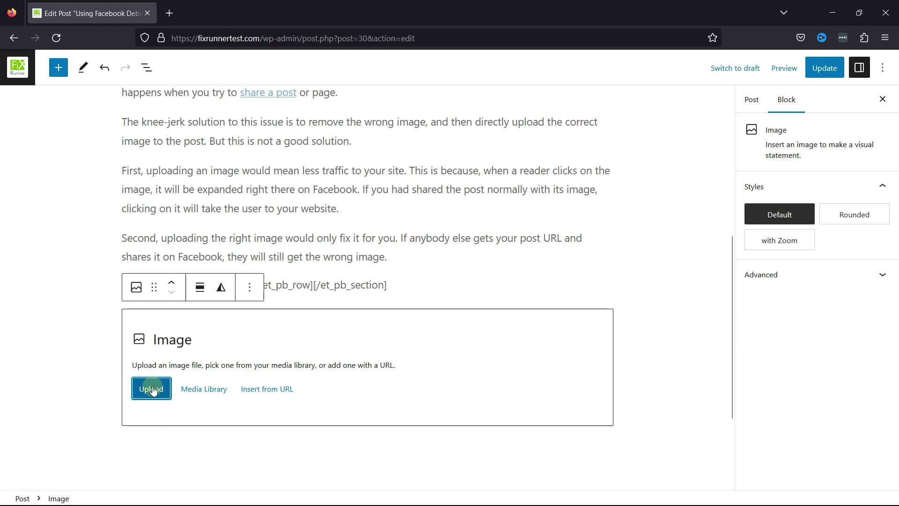
left_click(202, 388)
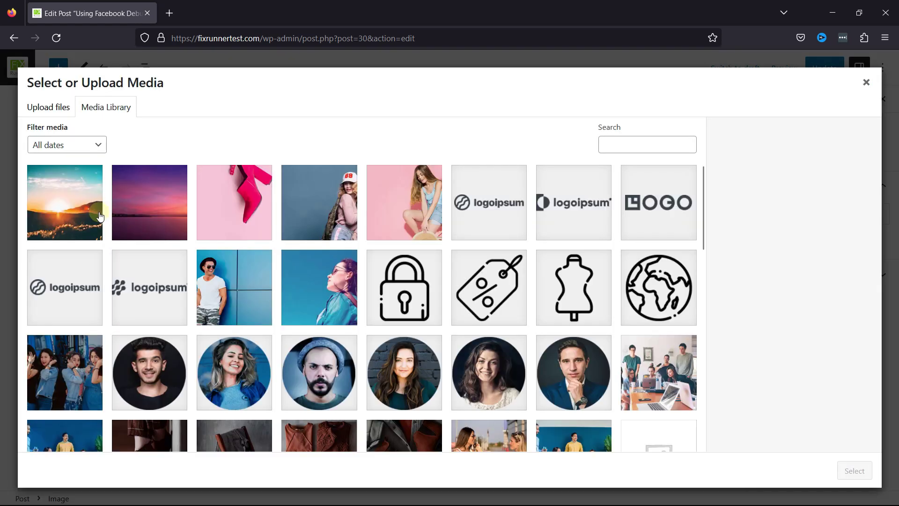
left_click(99, 213)
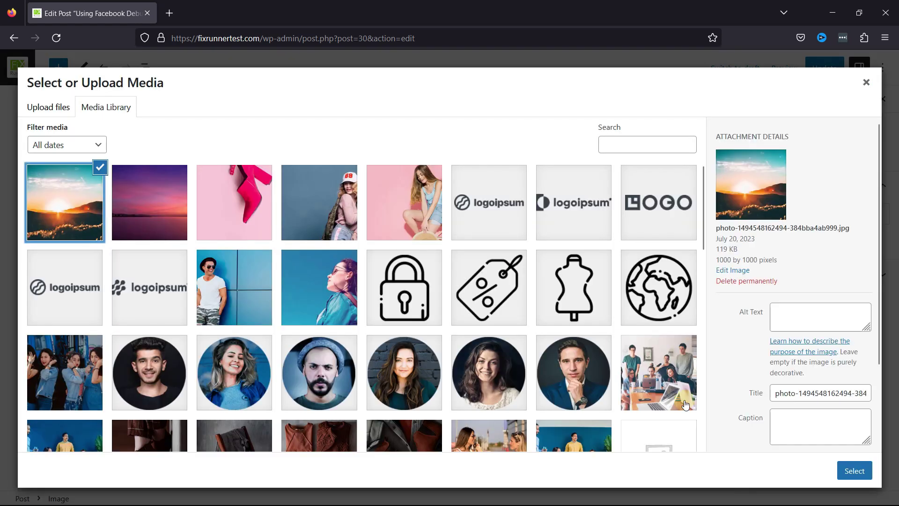
left_click(849, 470)
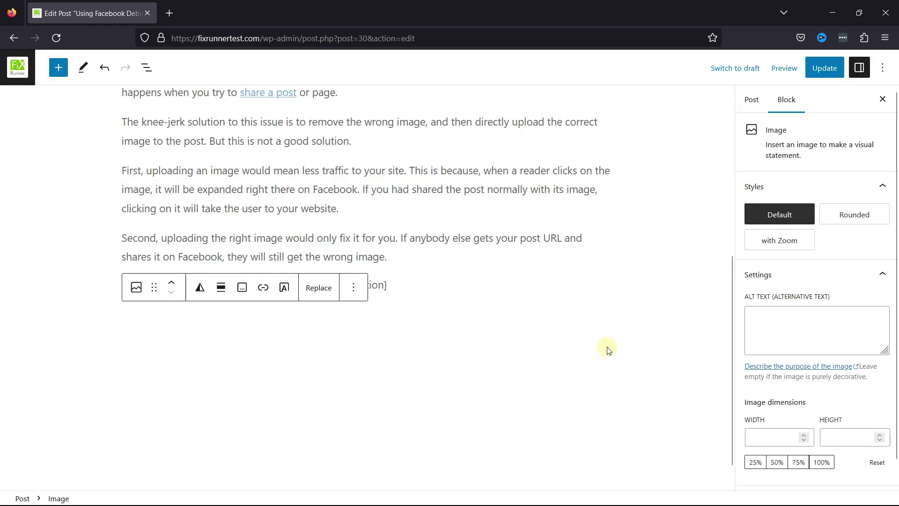
scroll(608, 350, "down", 1)
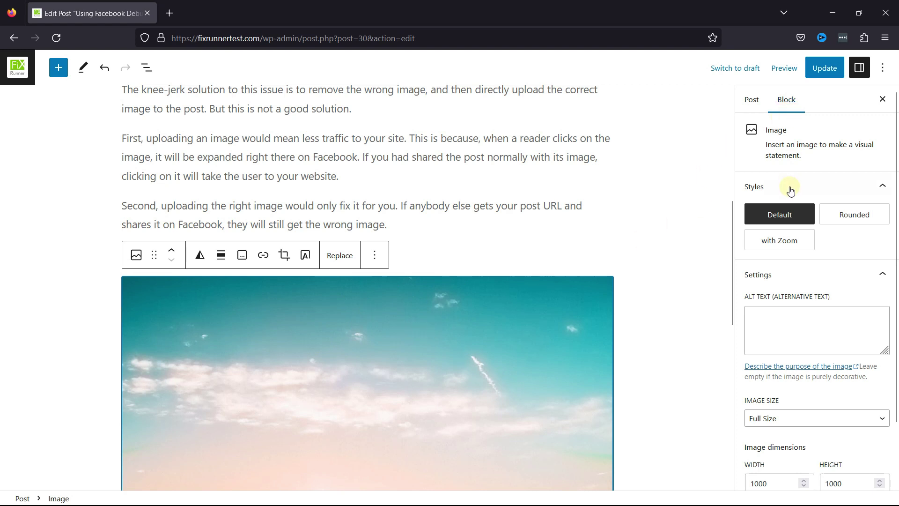
Choose the 'with Zoom' style for the sunset image under Styles in the Block sidebar
left_click(780, 242)
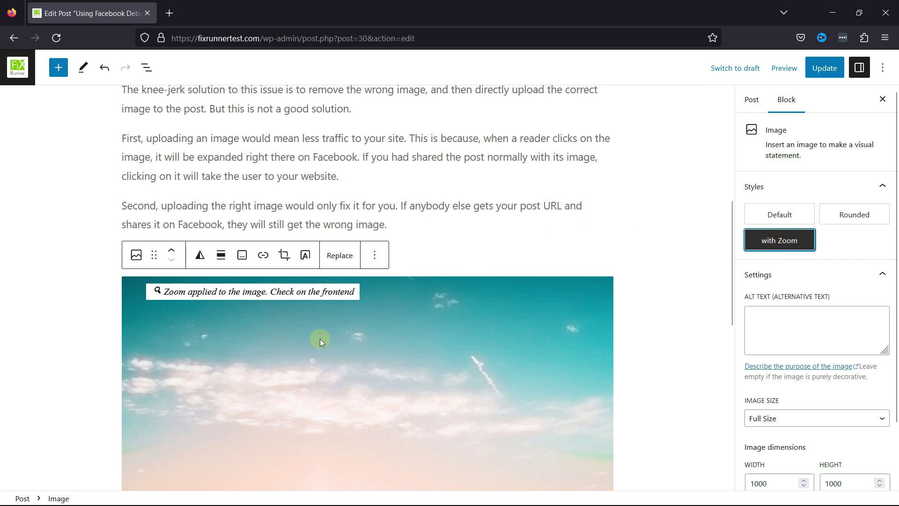
scroll(499, 321, "down", 7)
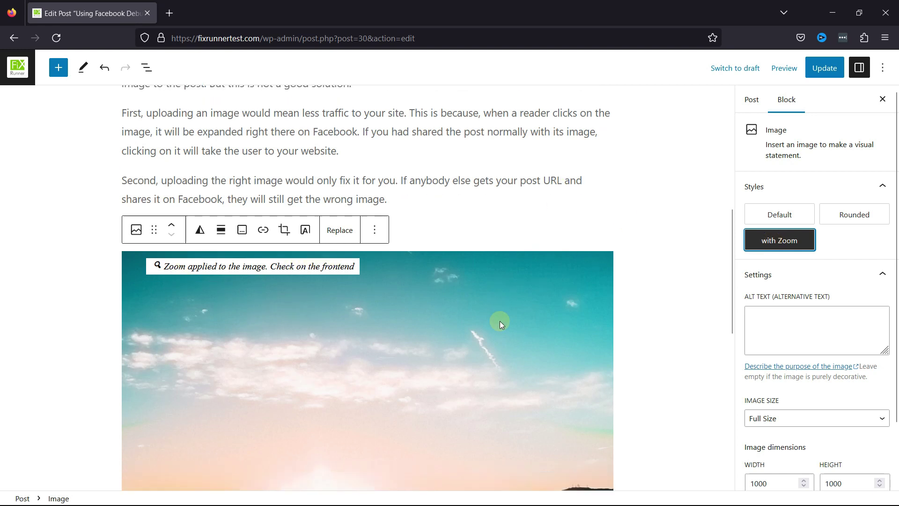
scroll(499, 321, "up", 2)
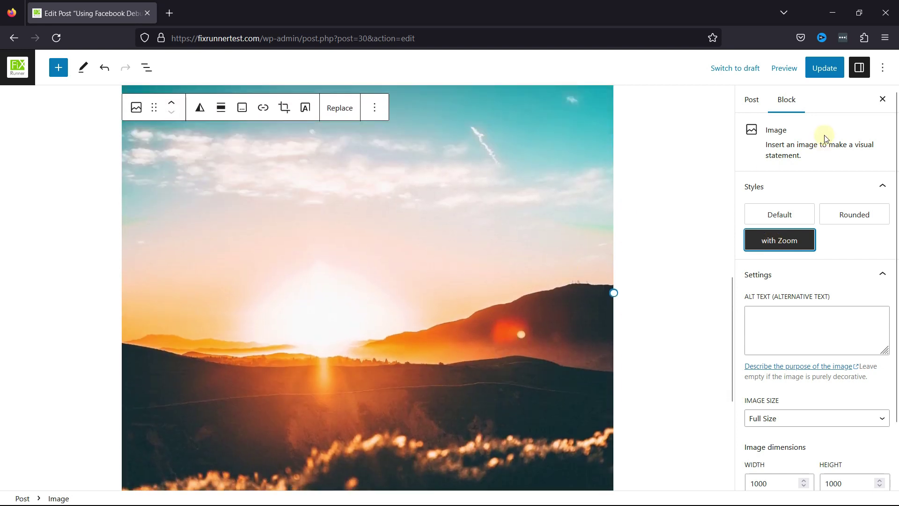